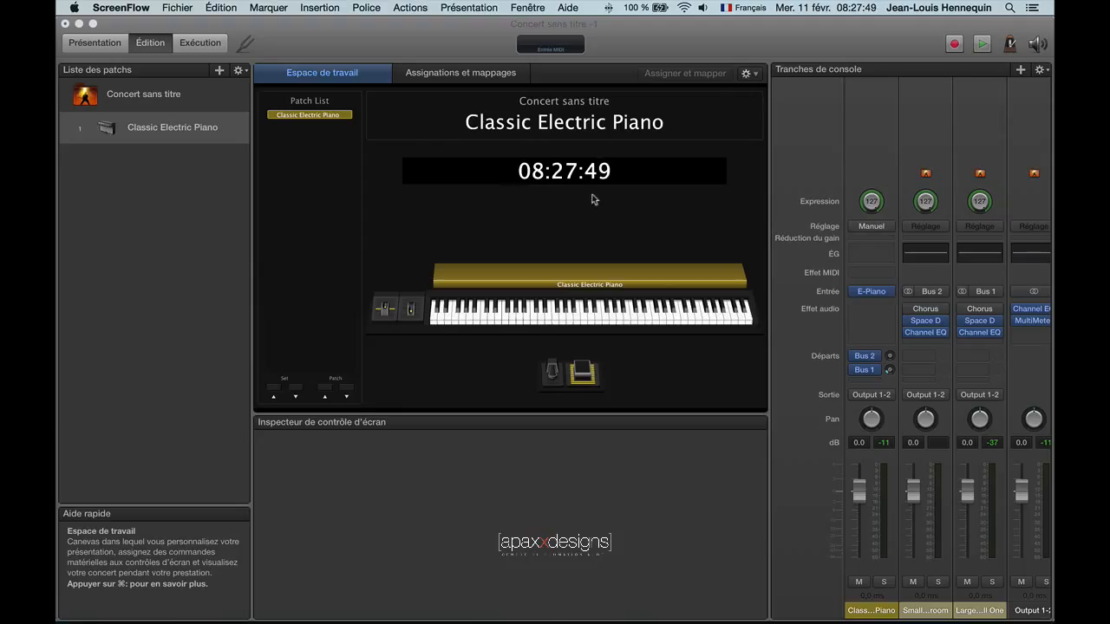
Step: Insert the stereo Auto Sampler utility plug-in as an audio effect on the Classic Electric Piano channel strip
{"action": "left_click", "coordinate": [893, 312]}
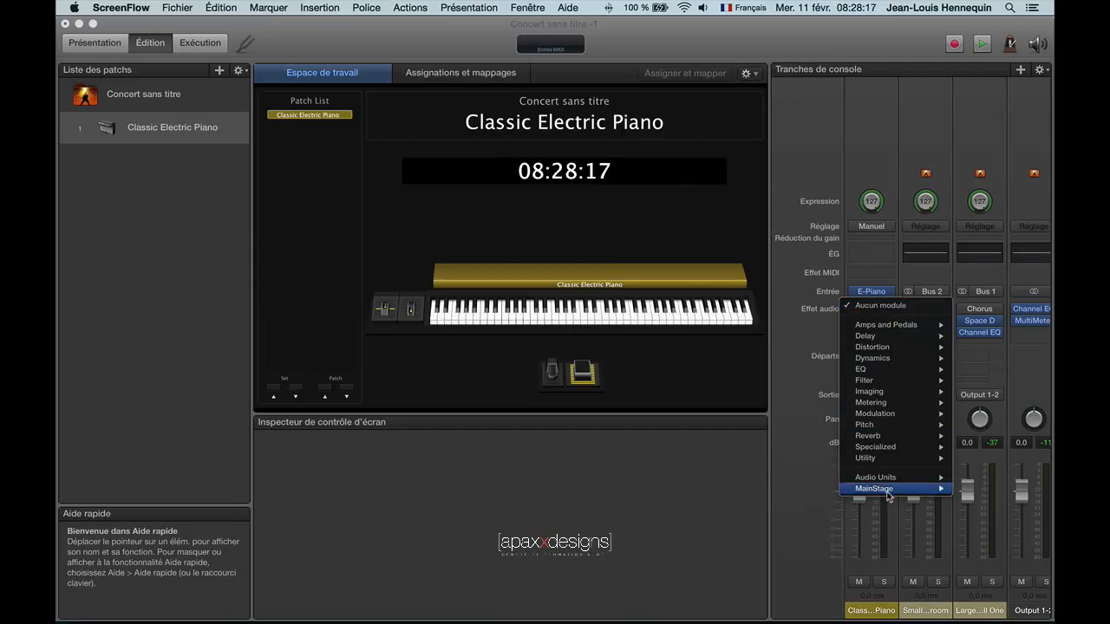
{"action": "mouse_move", "coordinate": [886, 496]}
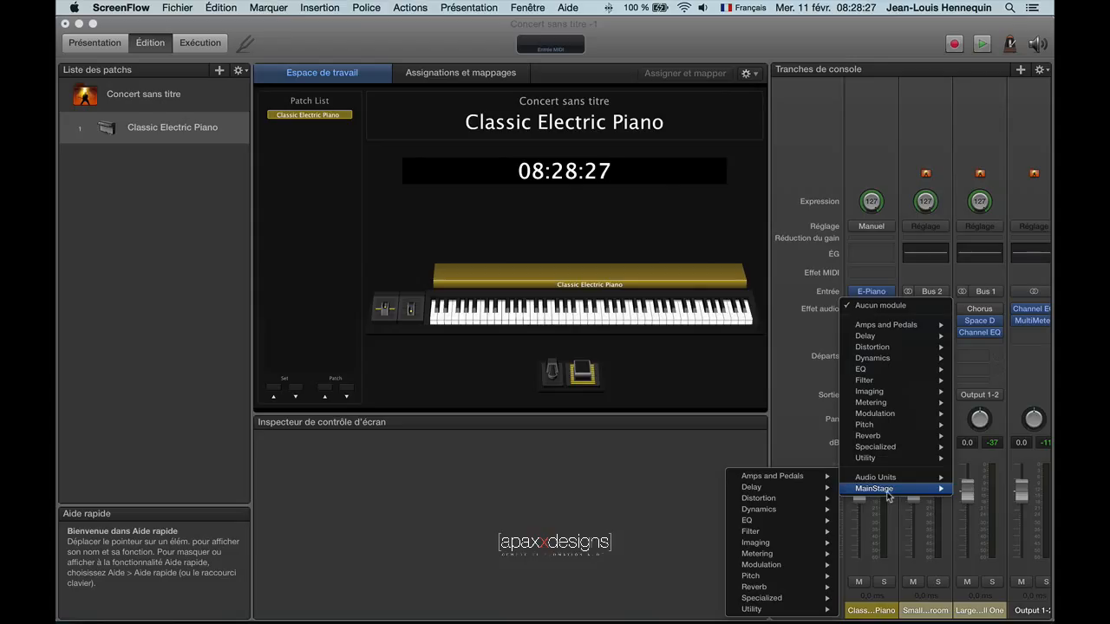
{"action": "mouse_move", "coordinate": [791, 612]}
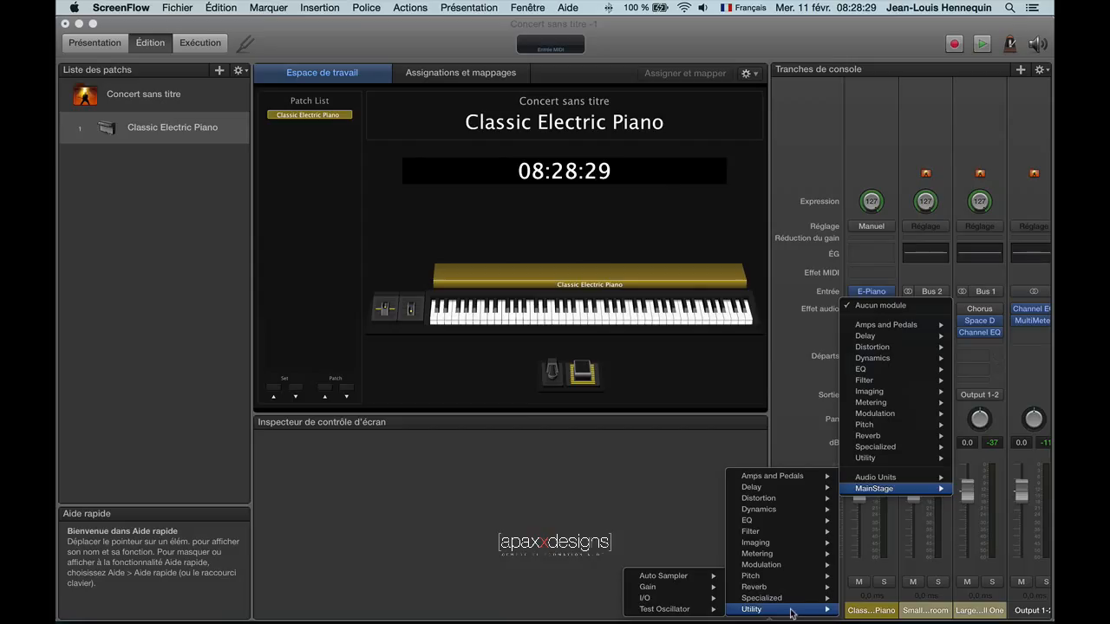
{"action": "mouse_move", "coordinate": [687, 578]}
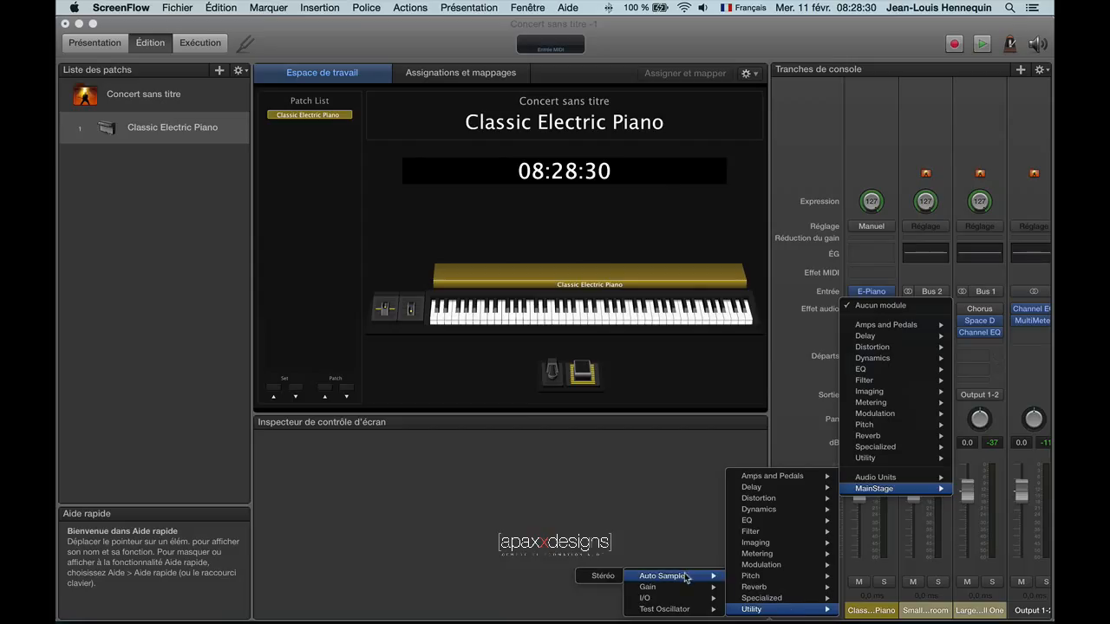
{"action": "left_click", "coordinate": [602, 578]}
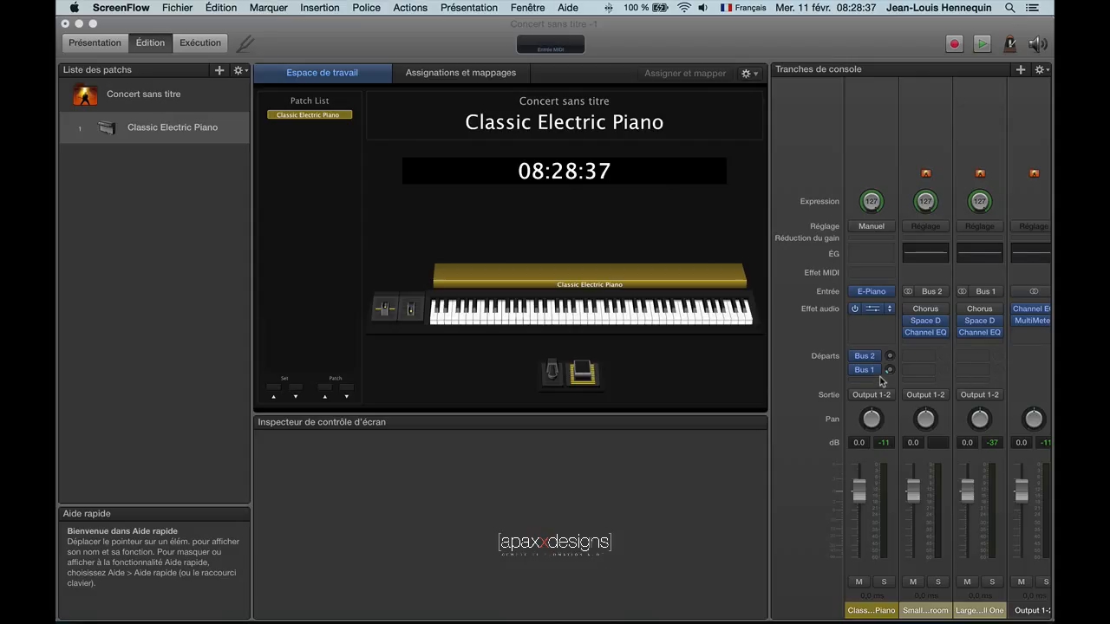
Step: Open the Classic Electric Piano strip's E-Piano instrument and its Auto Sampler effect for editing
{"action": "left_click", "coordinate": [877, 296]}
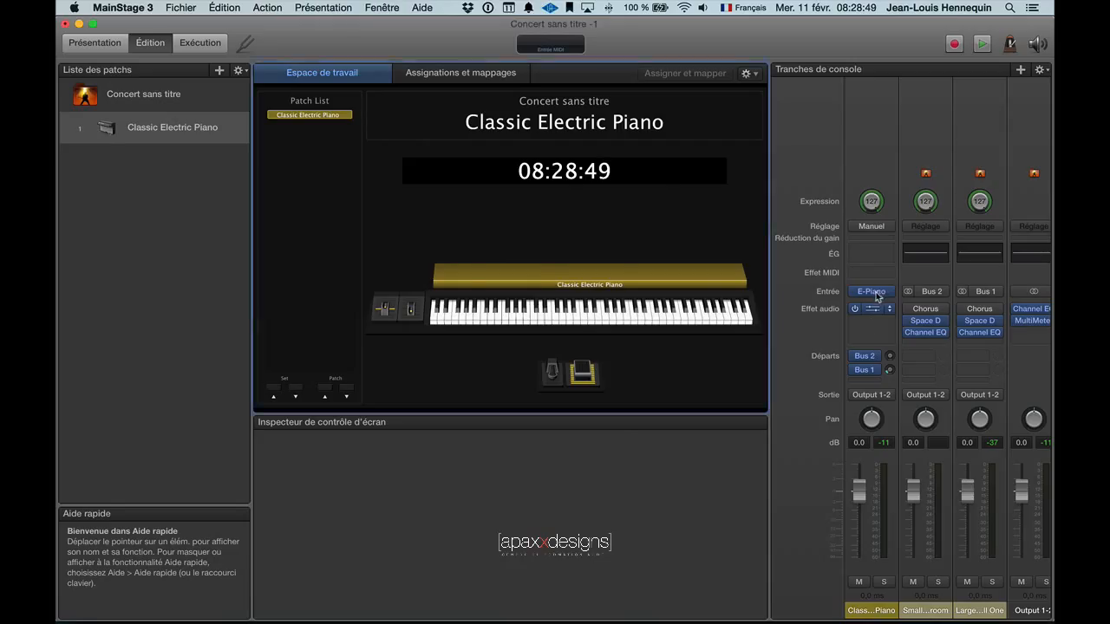
{"action": "left_click", "coordinate": [874, 293]}
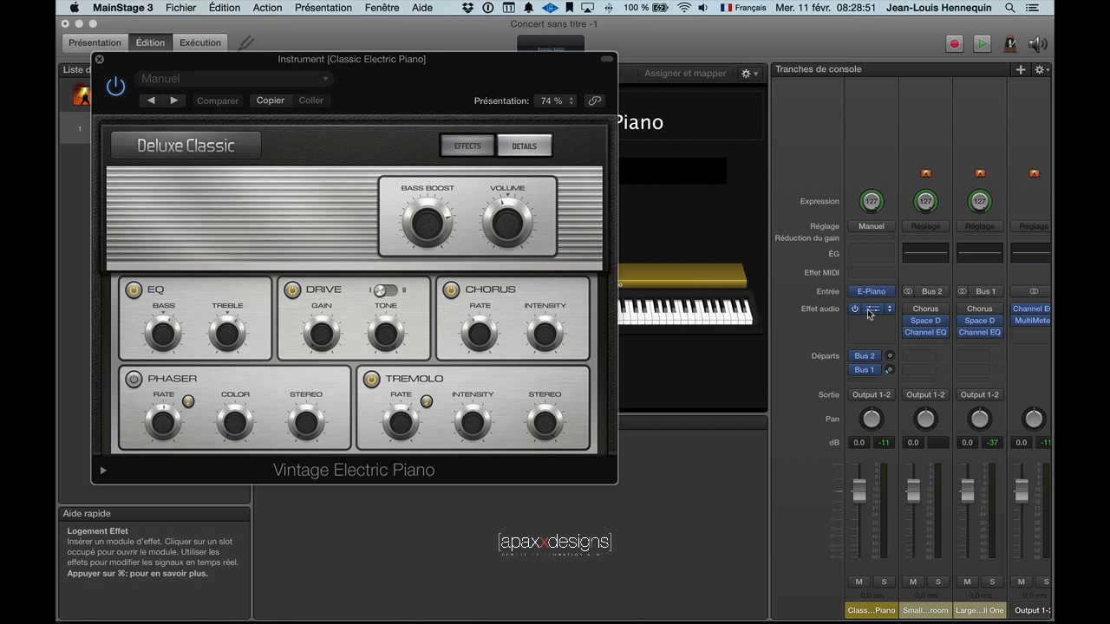
{"action": "left_click", "coordinate": [872, 314]}
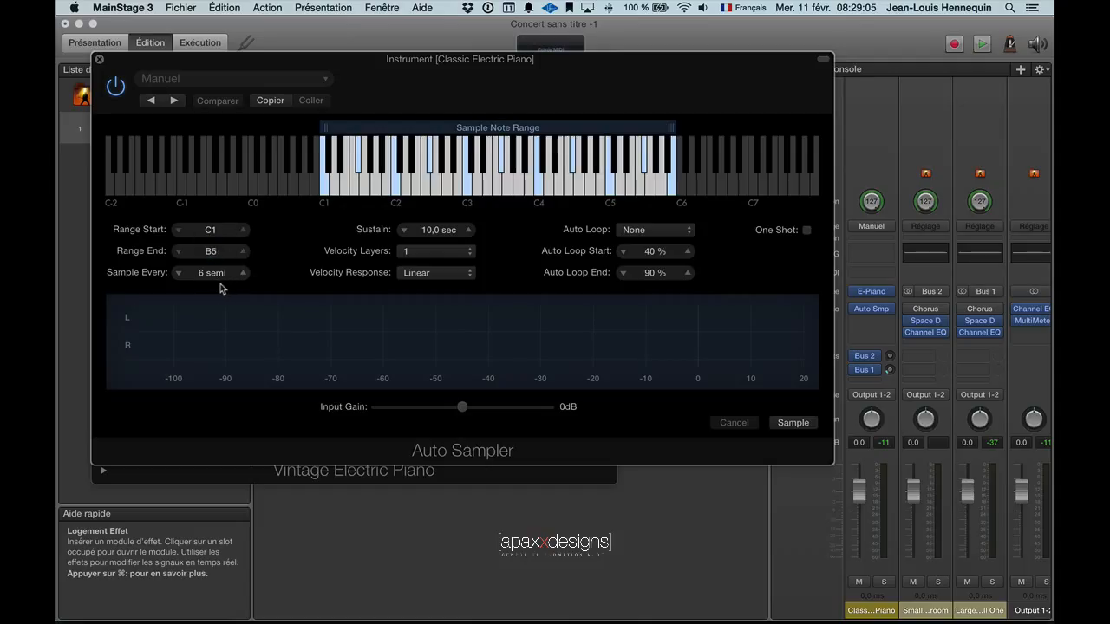
Step: Examine the Velocity Layers and Auto Loop choices and try the One Shot option without changing the Auto Sampler settings
{"action": "left_click", "coordinate": [442, 255]}
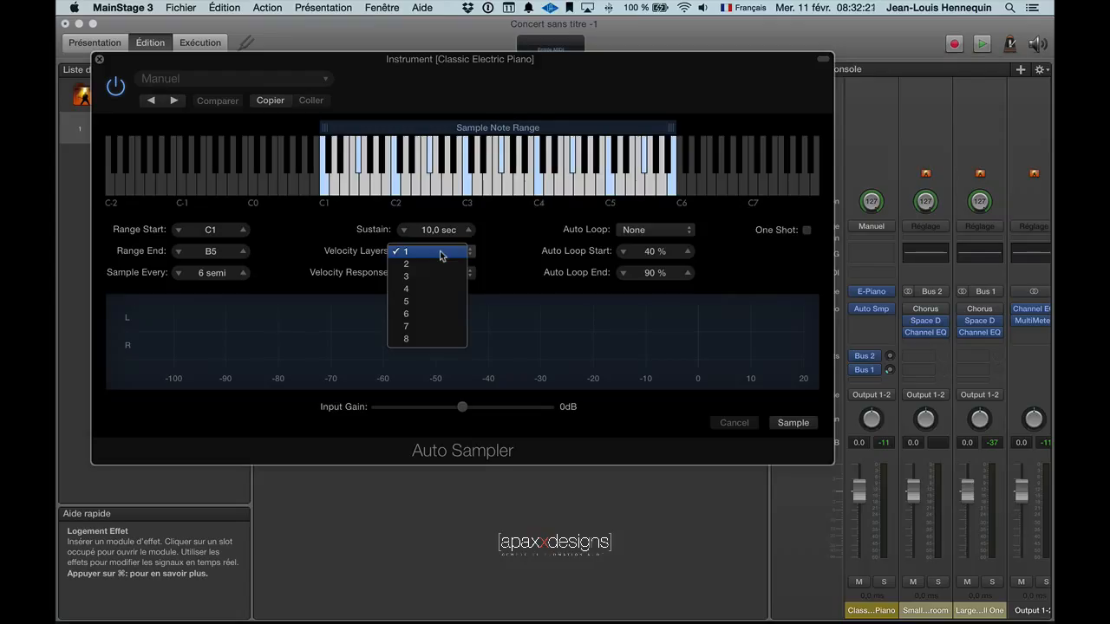
{"action": "left_click", "coordinate": [499, 253]}
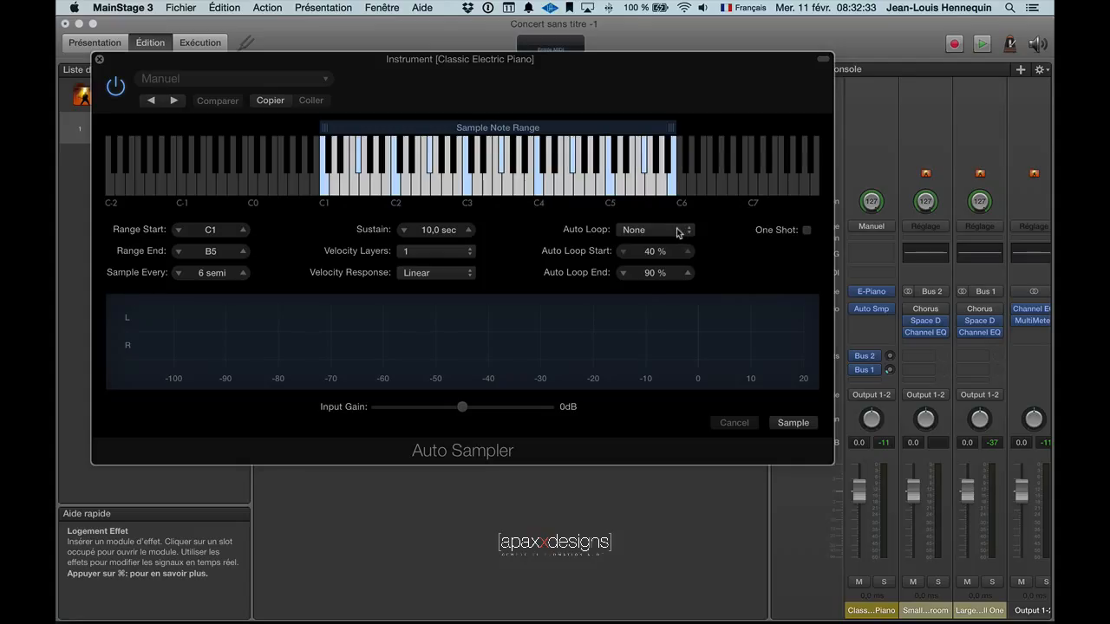
{"action": "left_click", "coordinate": [678, 232]}
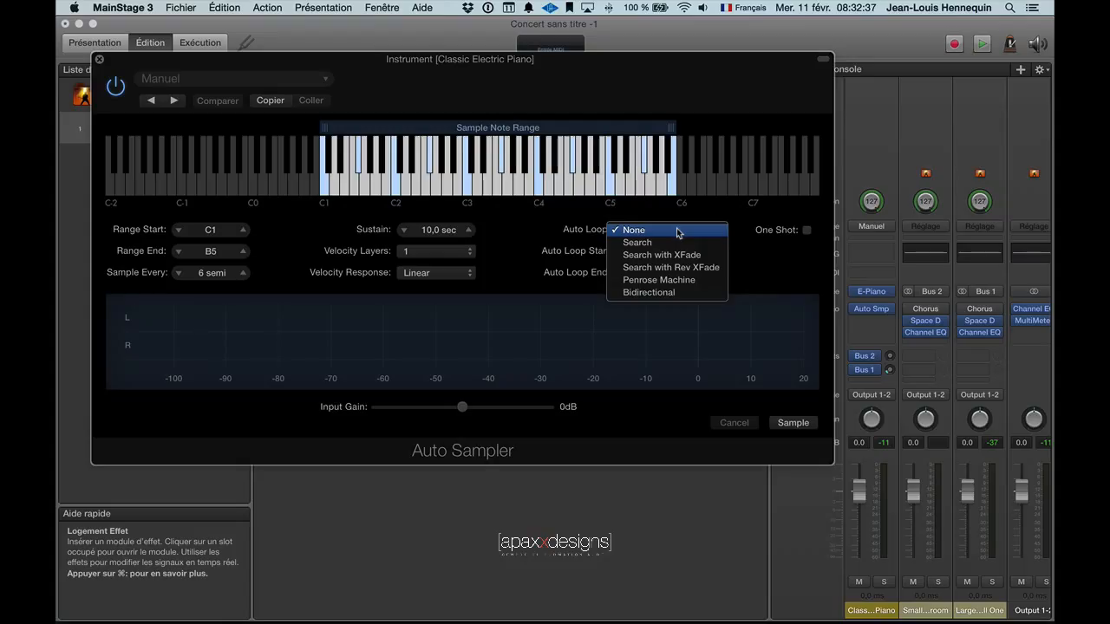
{"action": "left_click", "coordinate": [743, 263]}
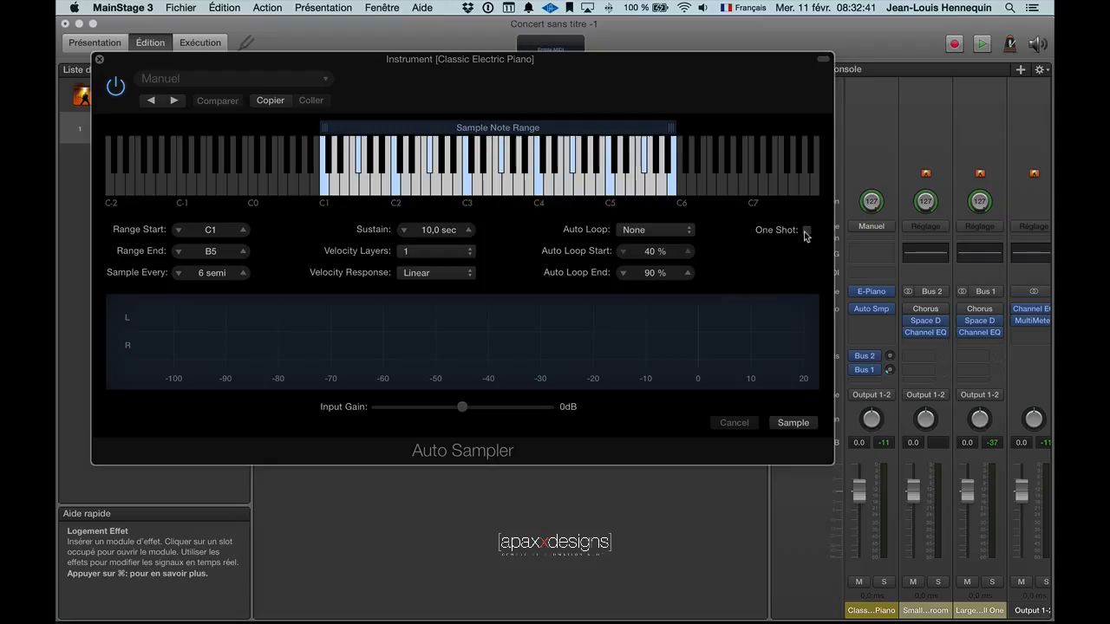
{"action": "left_click", "coordinate": [806, 232]}
{"action": "left_click", "coordinate": [806, 232]}
Step: Set the sampling Range End to C#2 and start sampling the instrument under the name El Piano
{"action": "left_click_drag", "start_coordinate": [178, 253], "coordinate": [179, 252]}
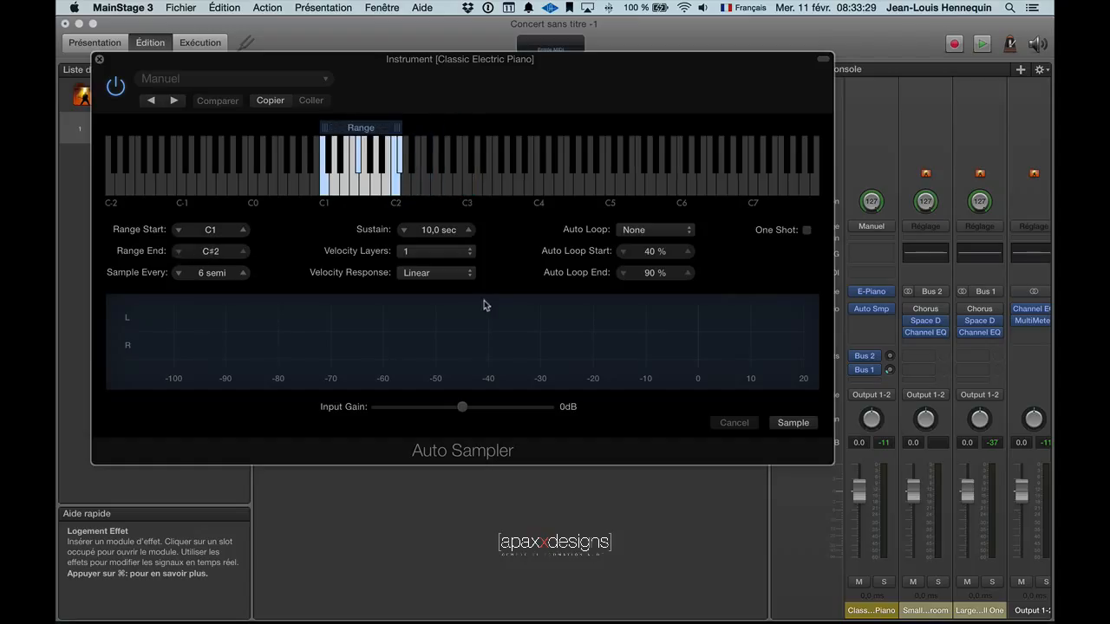
{"action": "left_click", "coordinate": [792, 423]}
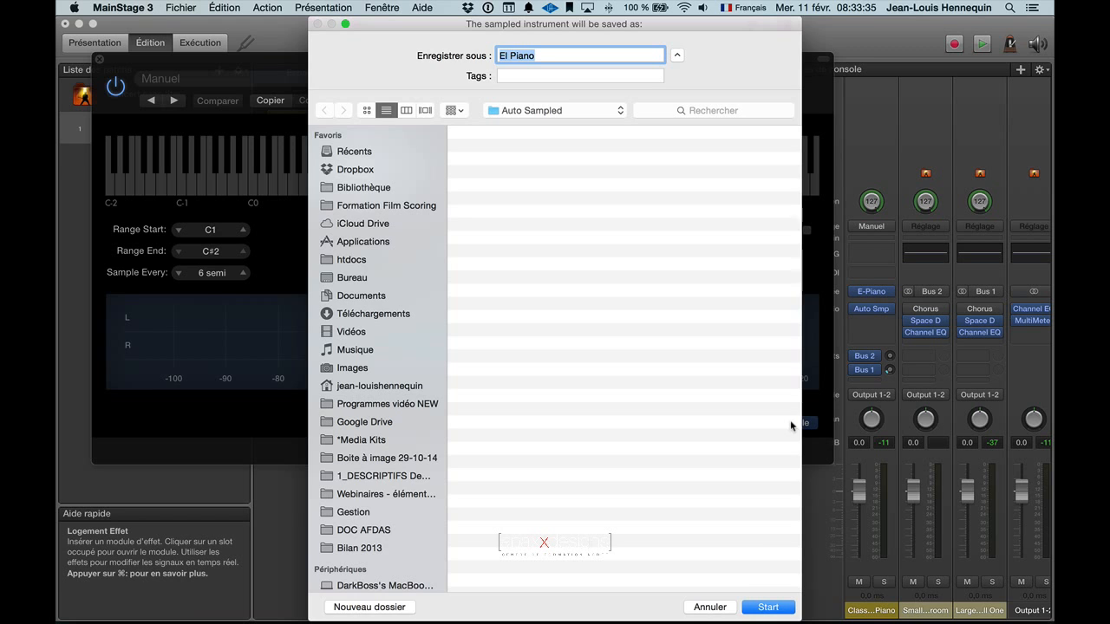
{"action": "left_click", "coordinate": [767, 607]}
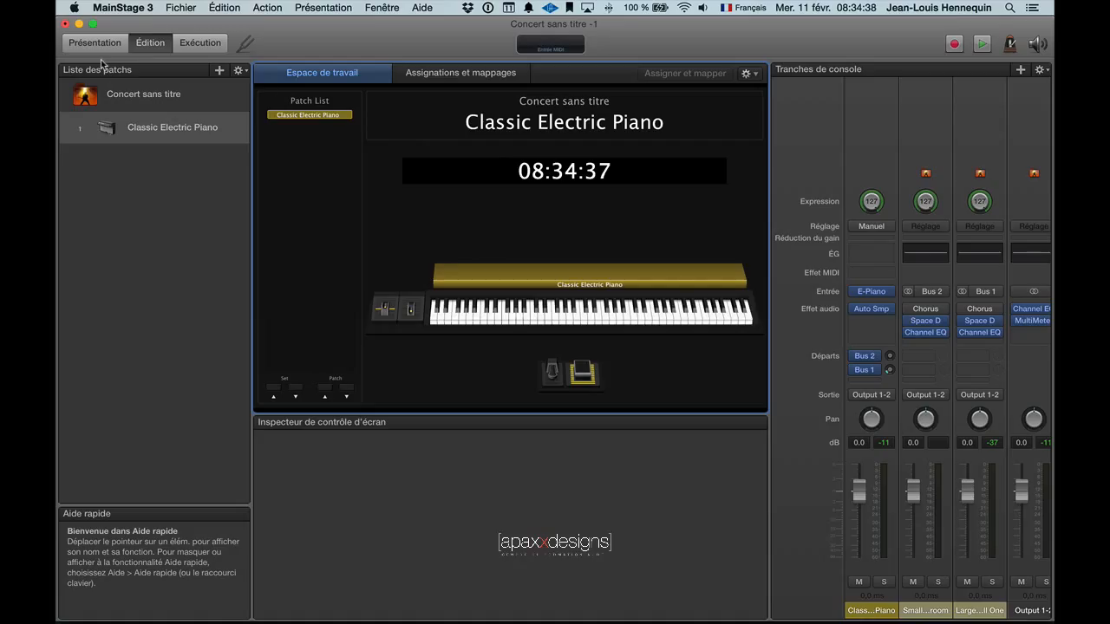
Step: Switch to Finder and examine the El Piano sample folder in Musique > Audio Music Apps > Samples > Auto Sampled
{"action": "key", "text": "super+Tab"}
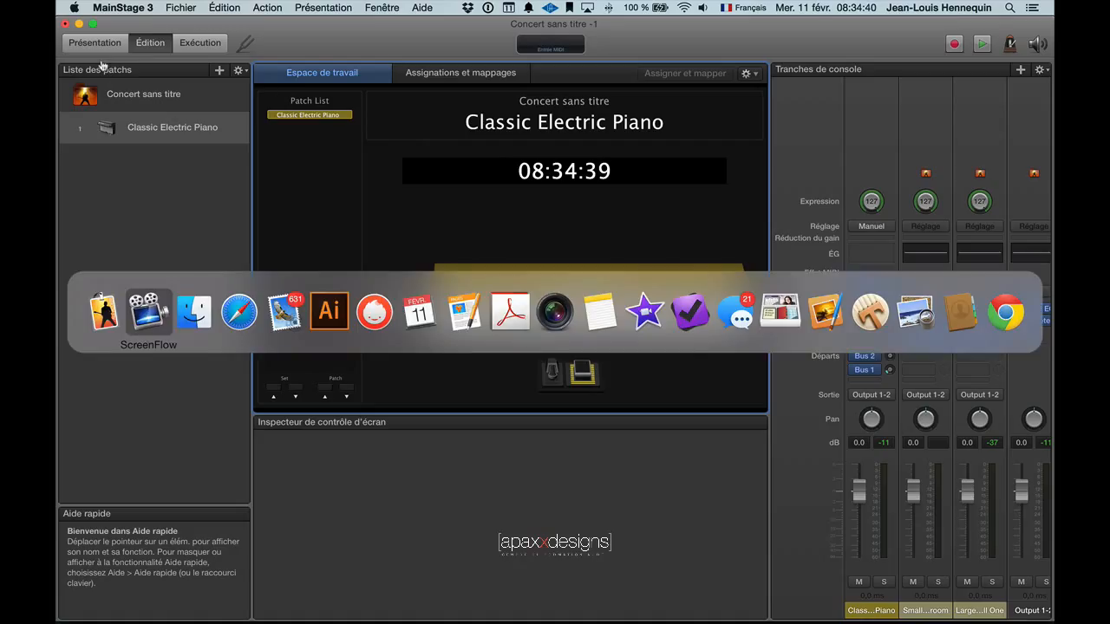
{"action": "key", "text": "super+Tab"}
{"action": "key", "text": "super+n"}
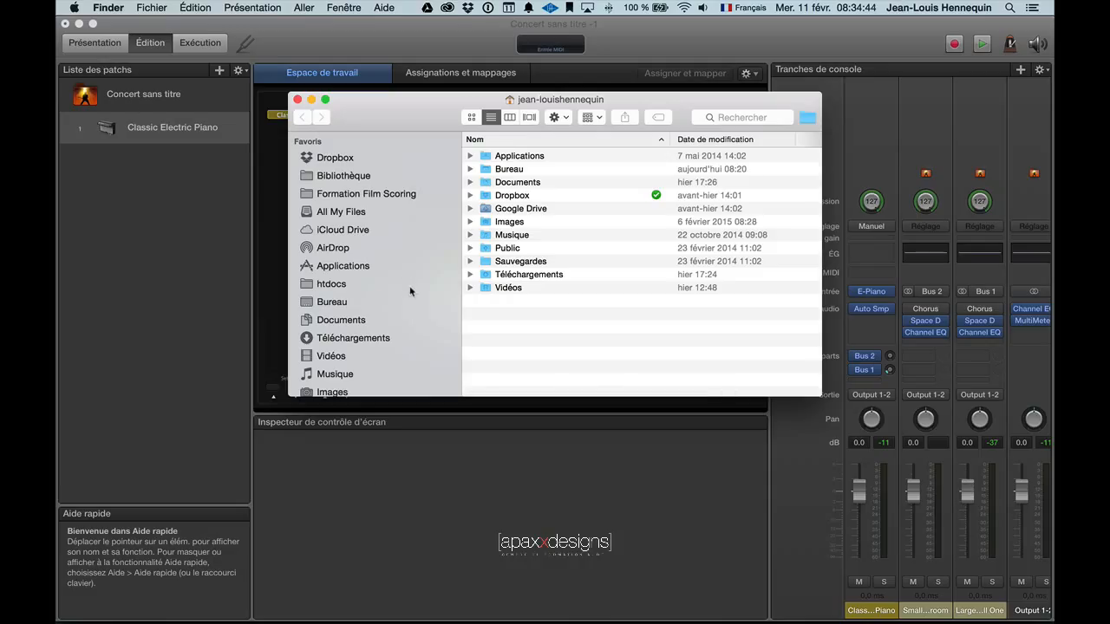
{"action": "left_click", "coordinate": [342, 374]}
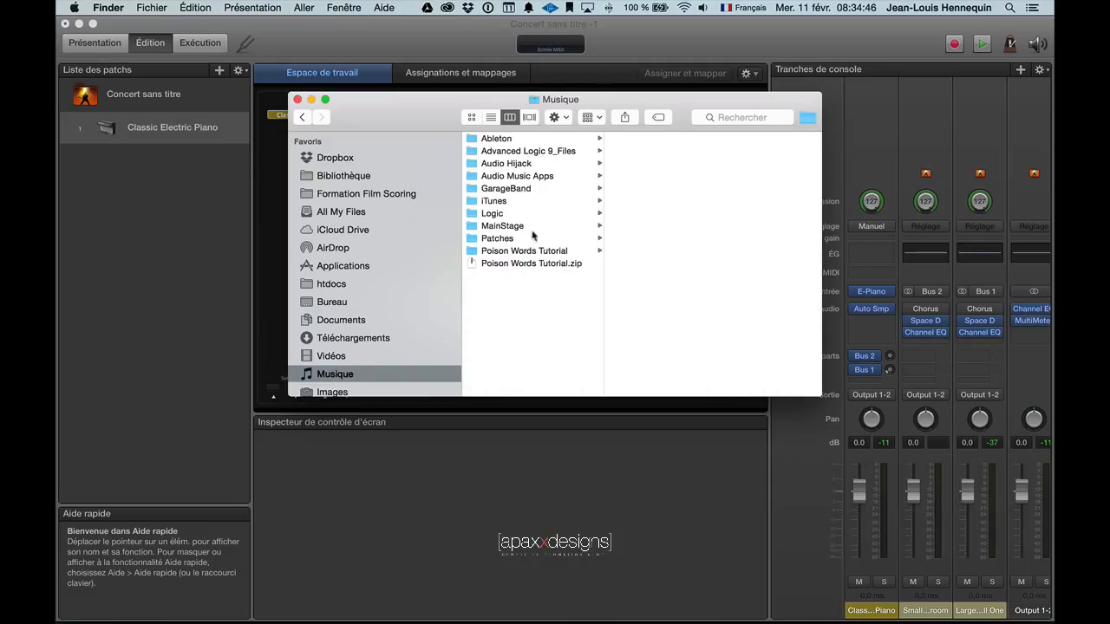
{"action": "left_click", "coordinate": [523, 178]}
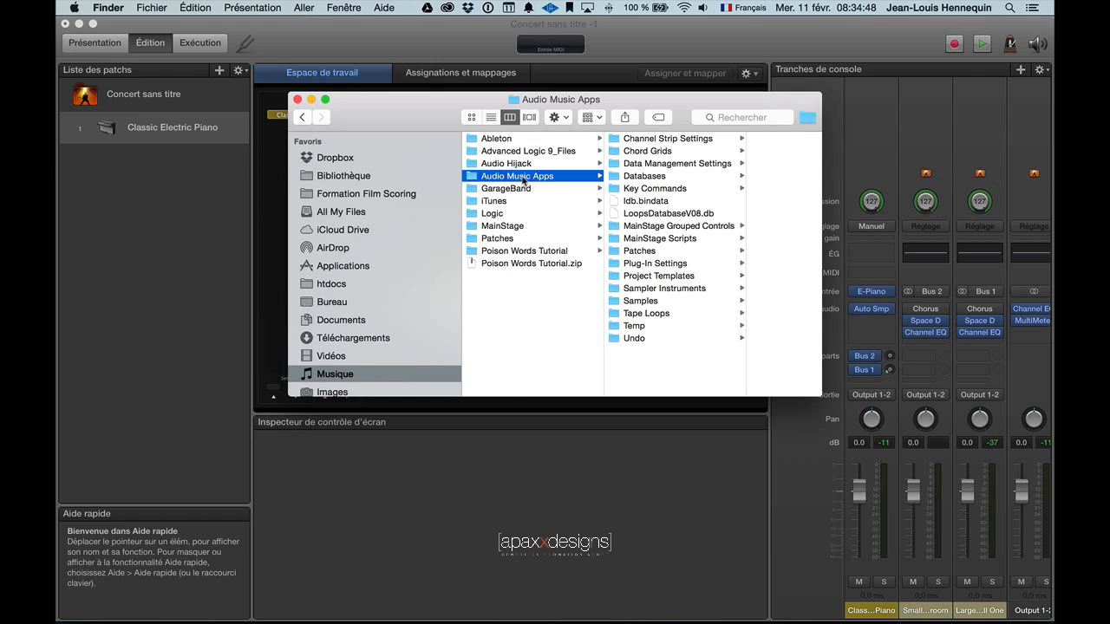
{"action": "left_click", "coordinate": [652, 305]}
{"action": "left_click", "coordinate": [732, 139]}
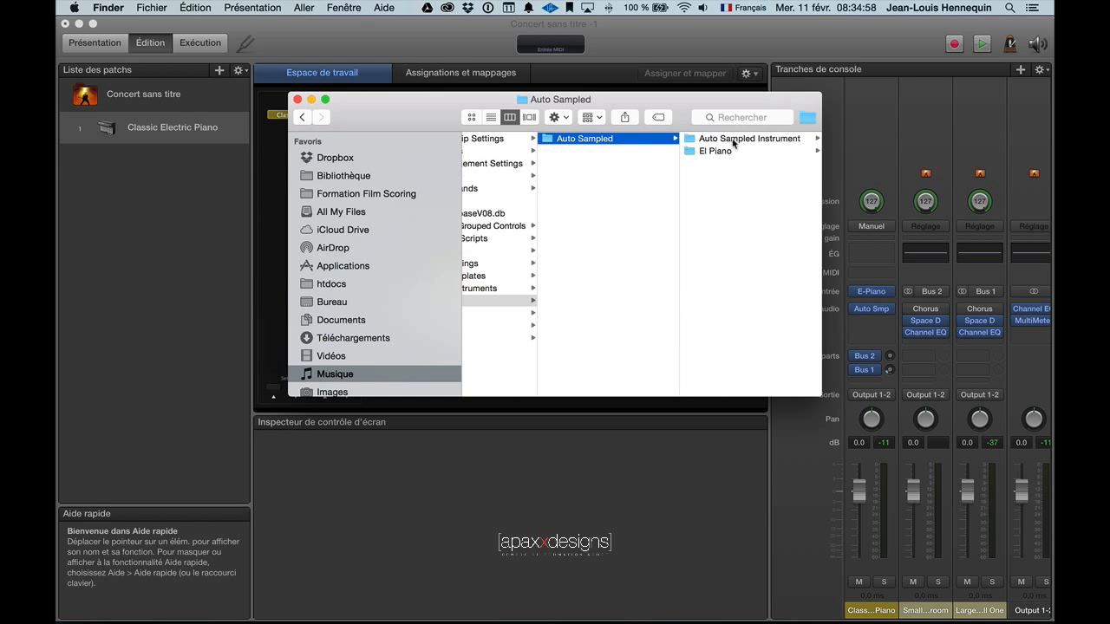
{"action": "left_click", "coordinate": [730, 140]}
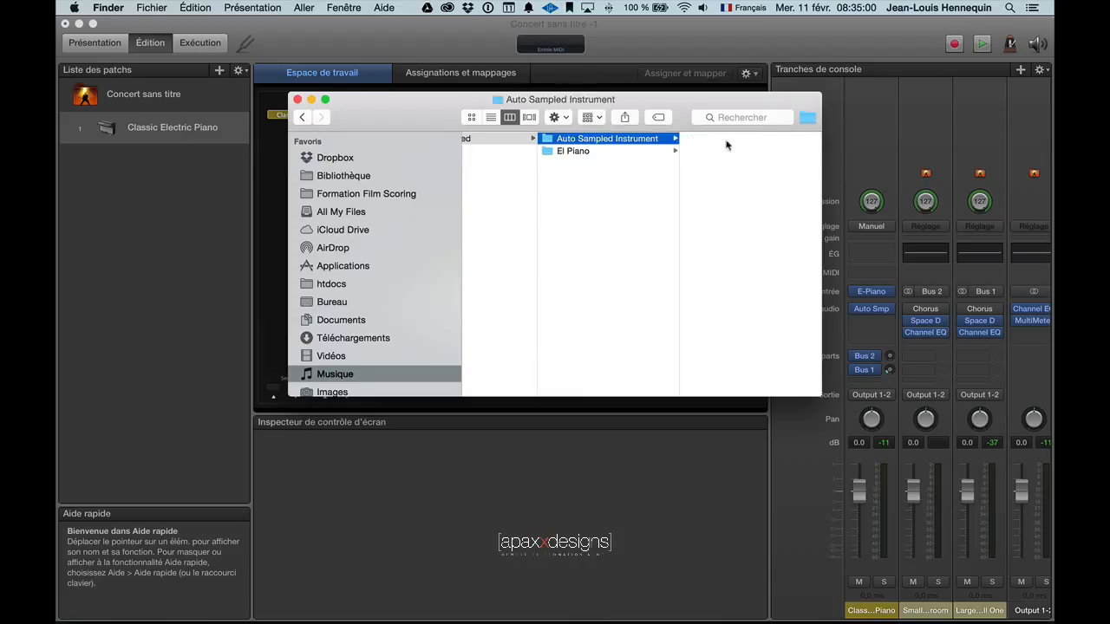
{"action": "left_click", "coordinate": [581, 152]}
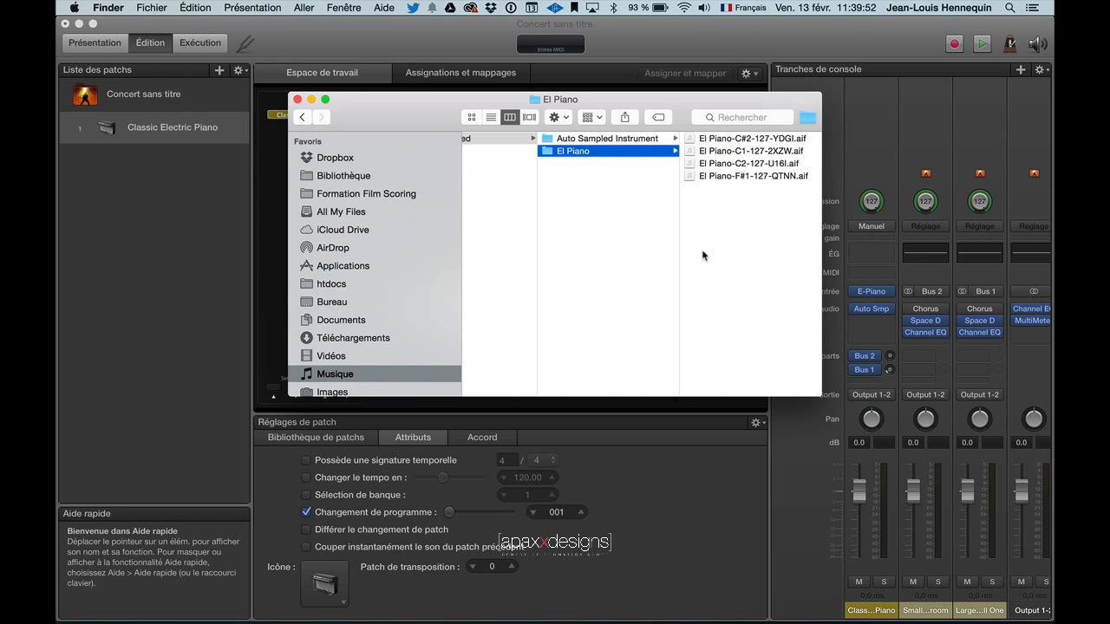
Step: Examine the Auto Sampled folder inside Audio Music Apps > Sampler Instruments
{"action": "scroll", "coordinate": [587, 218], "scroll_direction": "left", "scroll_amount": 10}
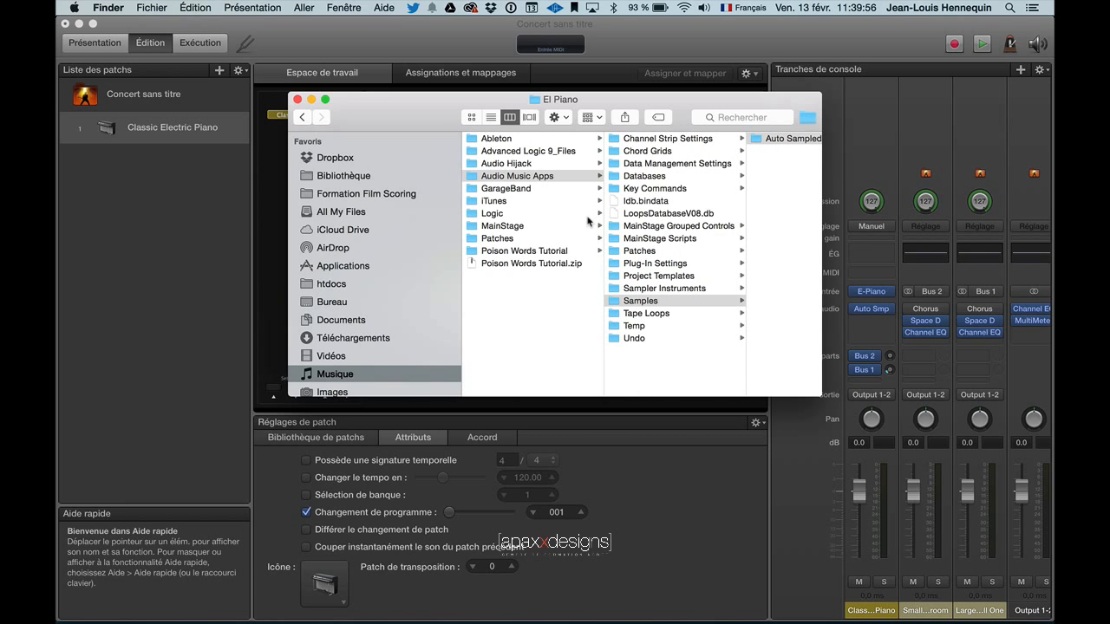
{"action": "left_click", "coordinate": [613, 302]}
{"action": "left_click", "coordinate": [563, 288]}
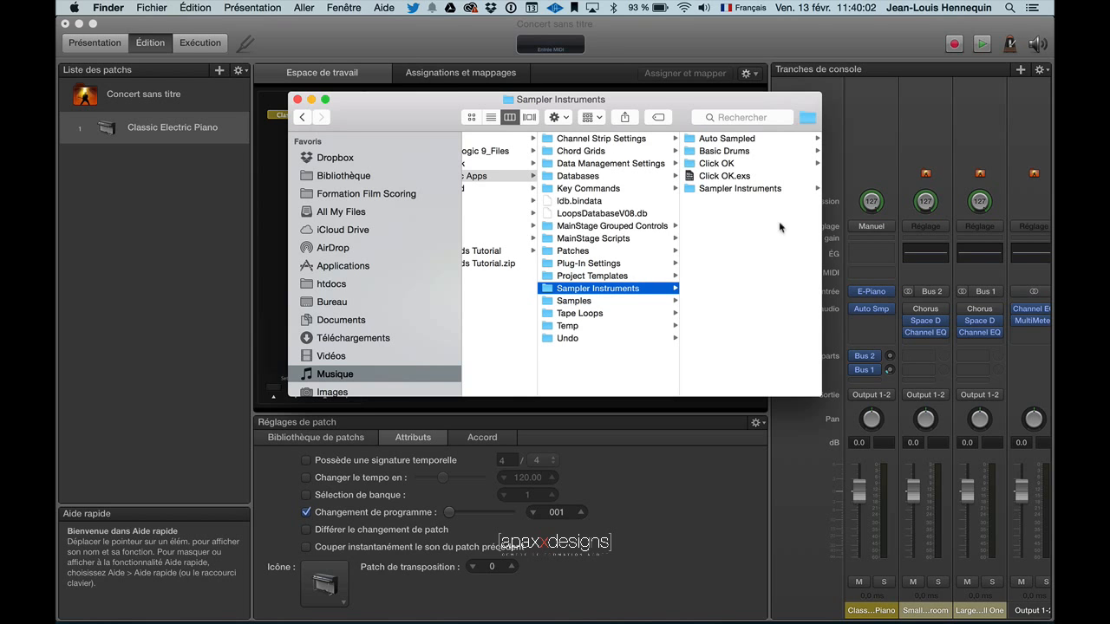
{"action": "left_click", "coordinate": [751, 142]}
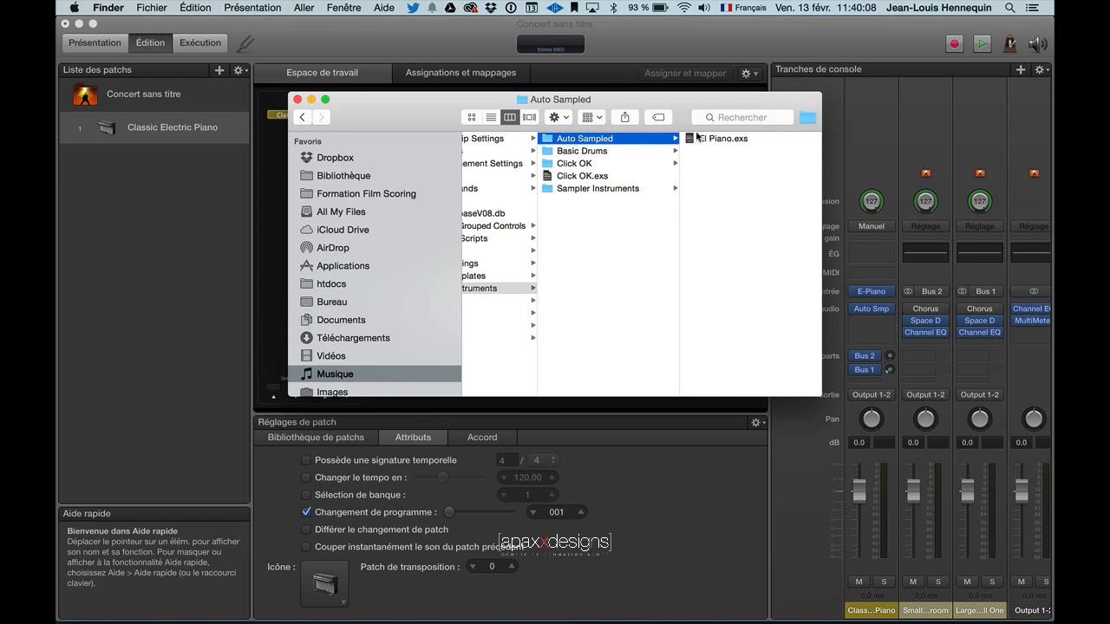
Step: Switch back to MainStage and add an instrument channel strip beside the Classic Electric Piano strip
{"action": "left_click", "coordinate": [809, 20]}
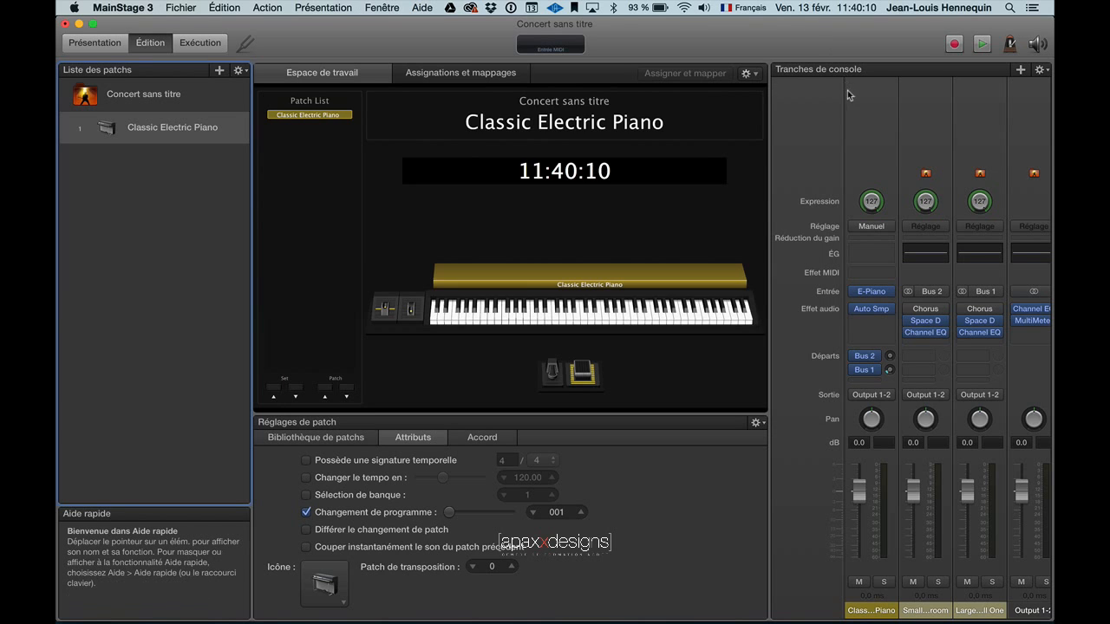
{"action": "left_click", "coordinate": [874, 128]}
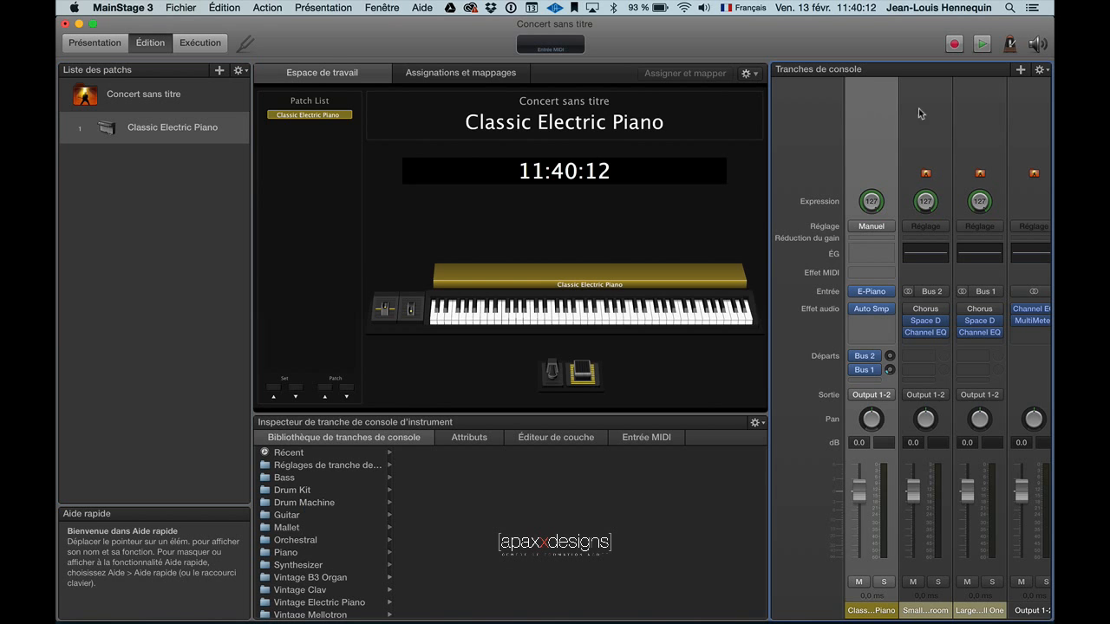
{"action": "left_click", "coordinate": [1040, 69]}
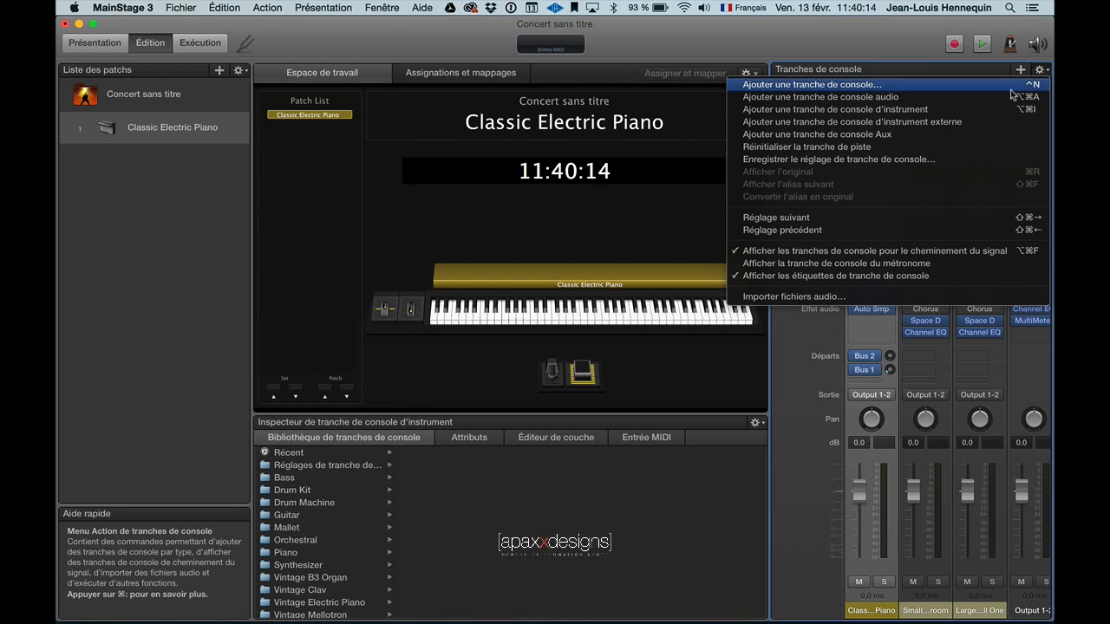
{"action": "left_click", "coordinate": [993, 110]}
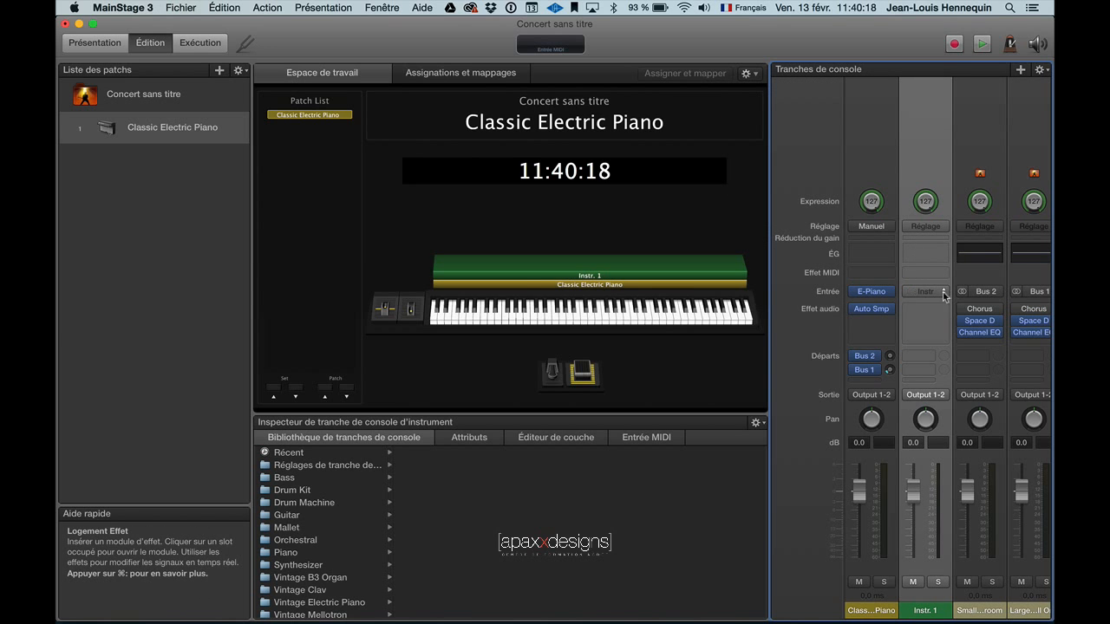
Step: Insert the EXS24 sampler on the new instrument strip and load El Piano from the Auto Sampled instruments
{"action": "left_click", "coordinate": [946, 291]}
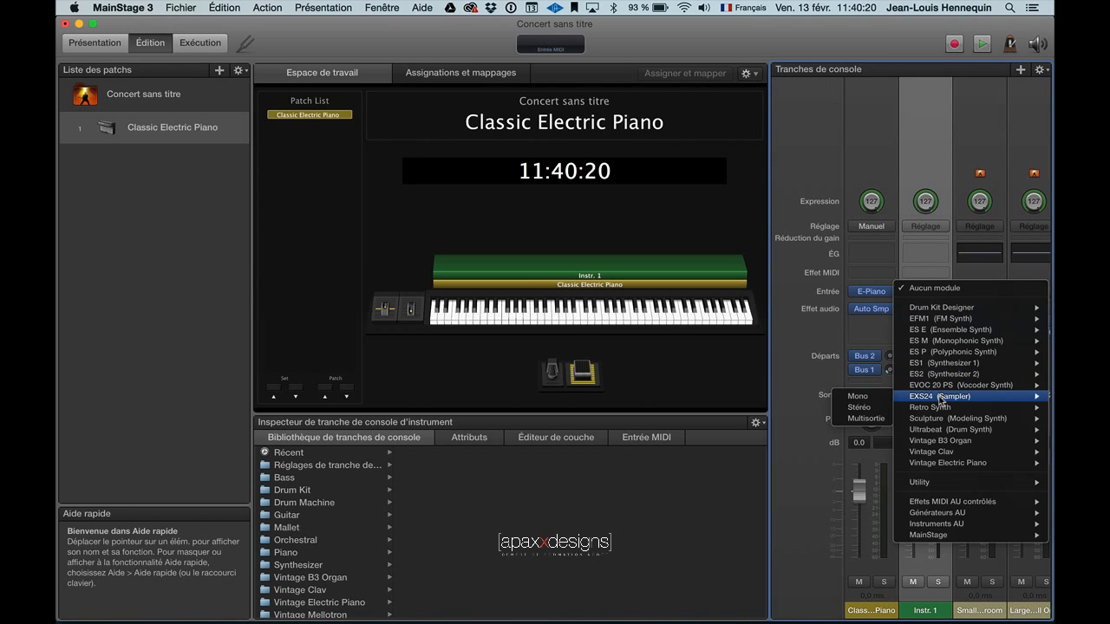
{"action": "left_click", "coordinate": [877, 414]}
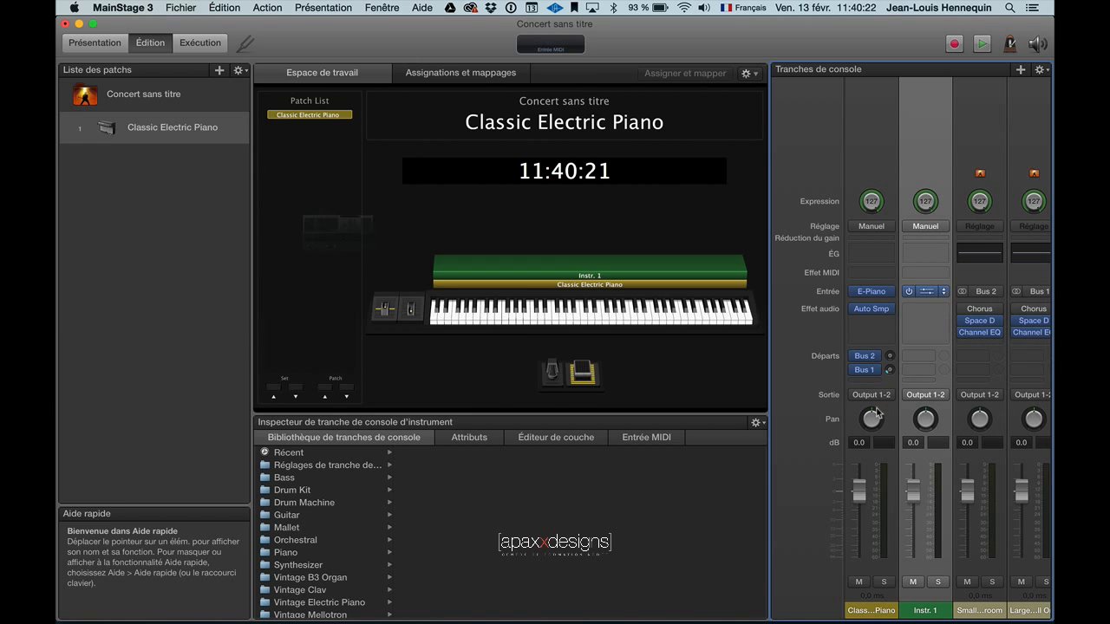
{"action": "left_click", "coordinate": [432, 128]}
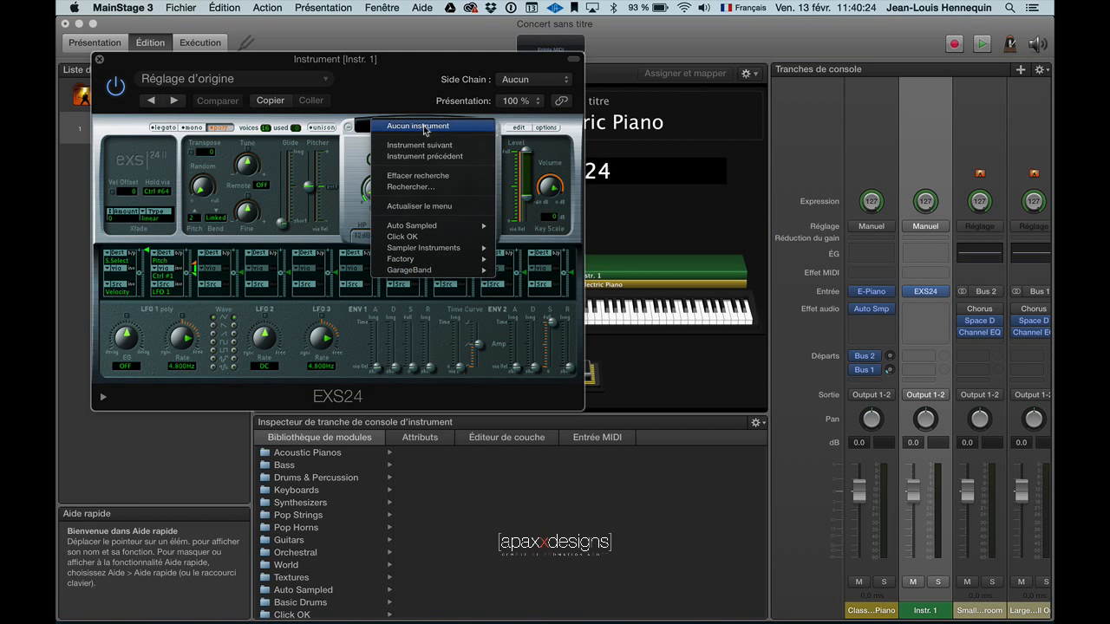
{"action": "mouse_move", "coordinate": [441, 229]}
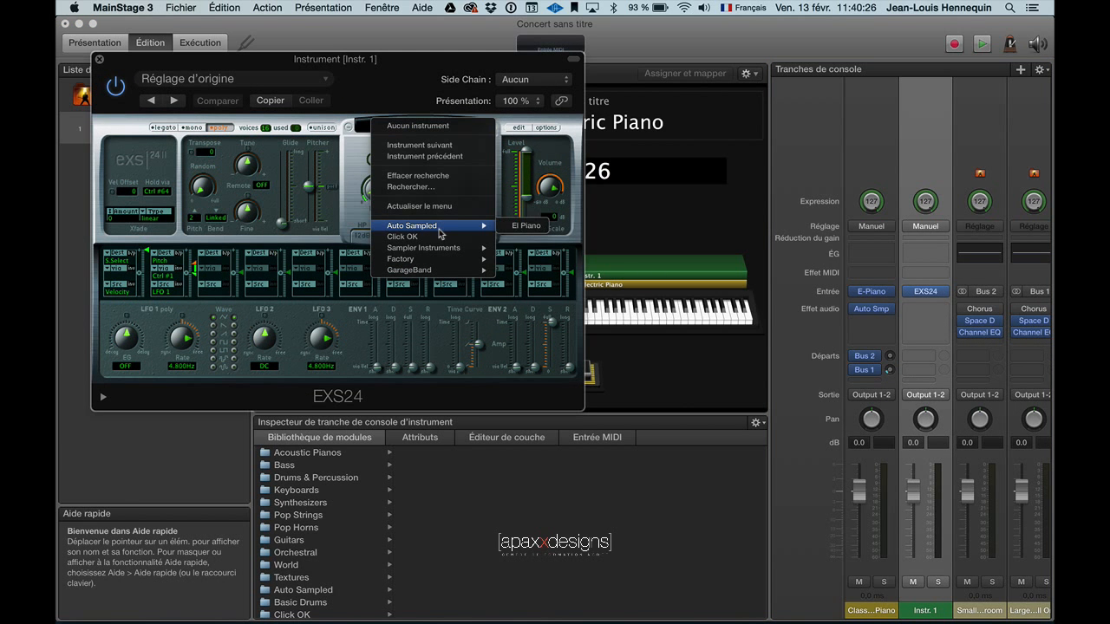
{"action": "left_click", "coordinate": [526, 226]}
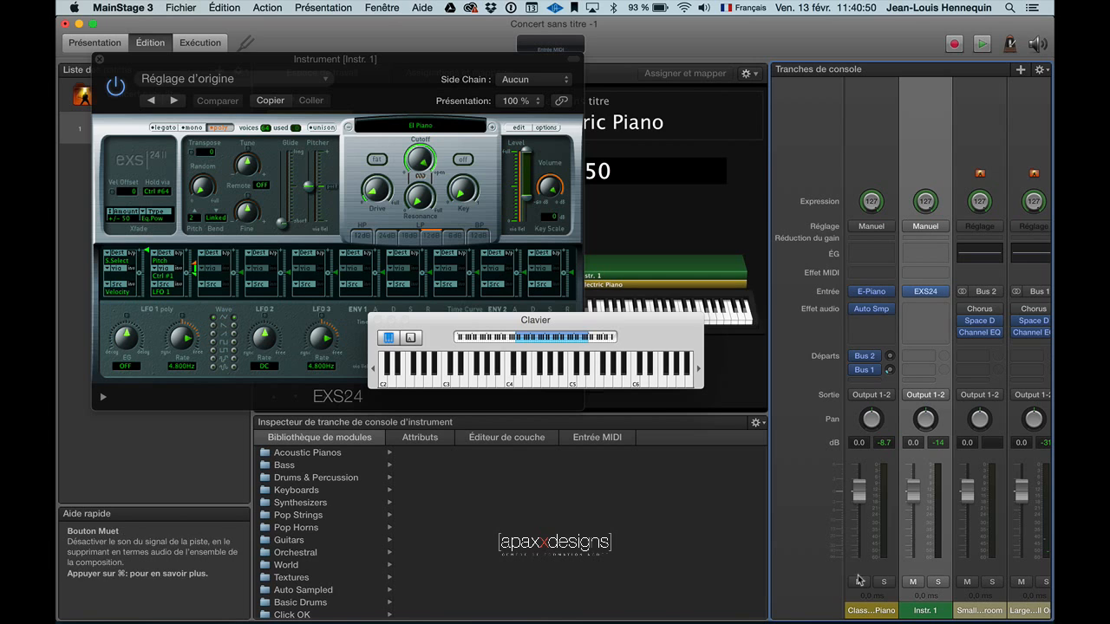
Step: Mute the Classic Electric Piano strip and audition the sampled notes from C1 up to C#2 on the on-screen keyboard, closing it when done
{"action": "left_click", "coordinate": [859, 584]}
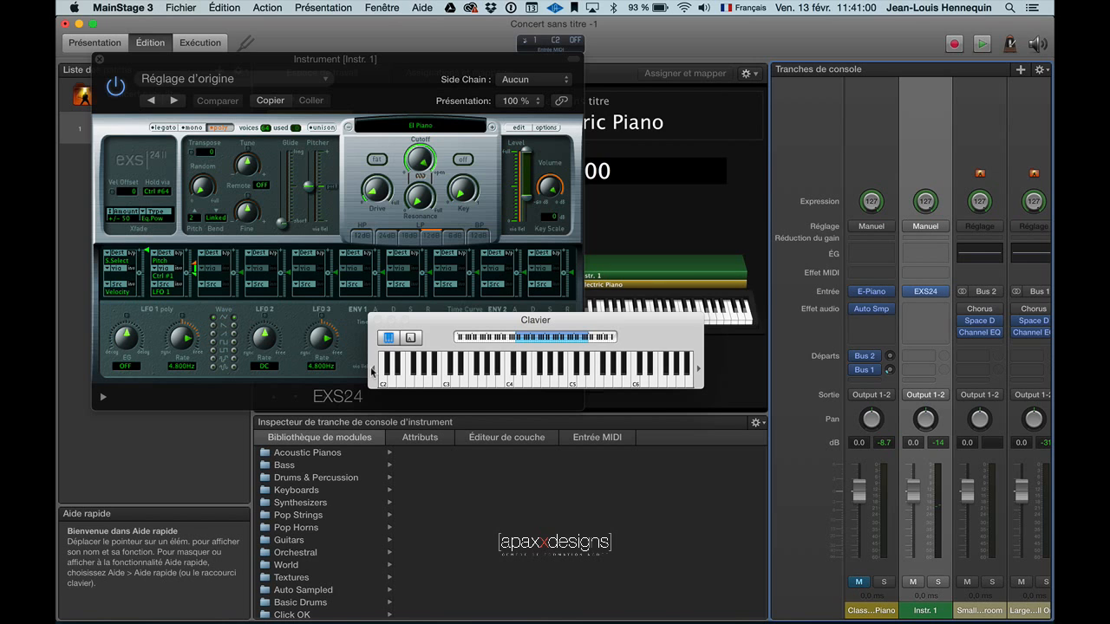
{"action": "left_click", "coordinate": [373, 368]}
{"action": "left_click", "coordinate": [382, 388]}
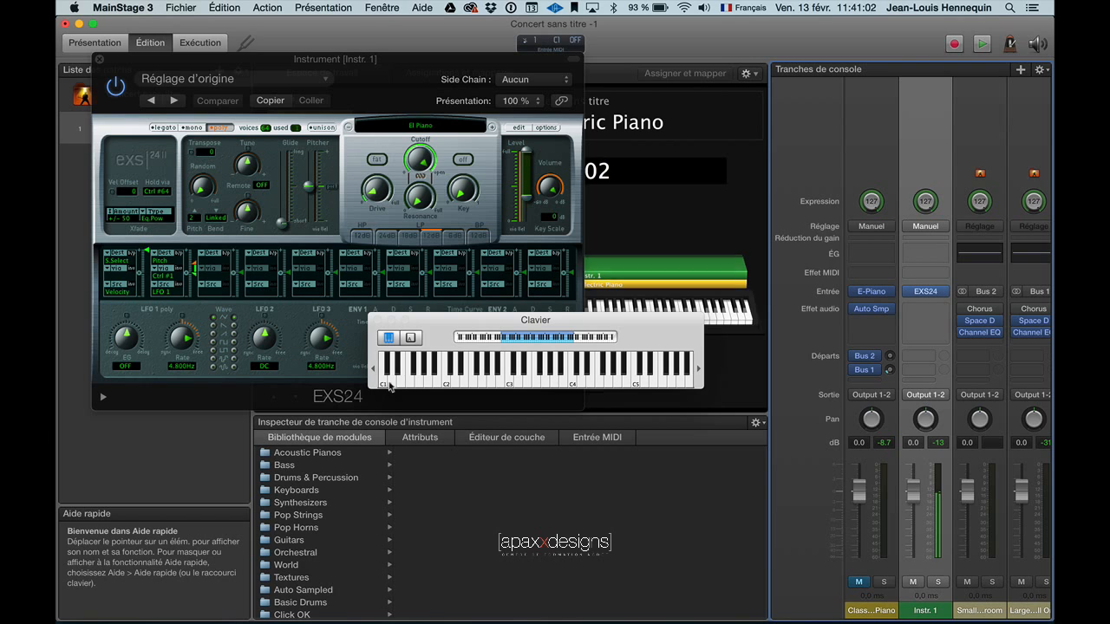
{"action": "left_click", "coordinate": [419, 386]}
{"action": "left_click", "coordinate": [416, 371]}
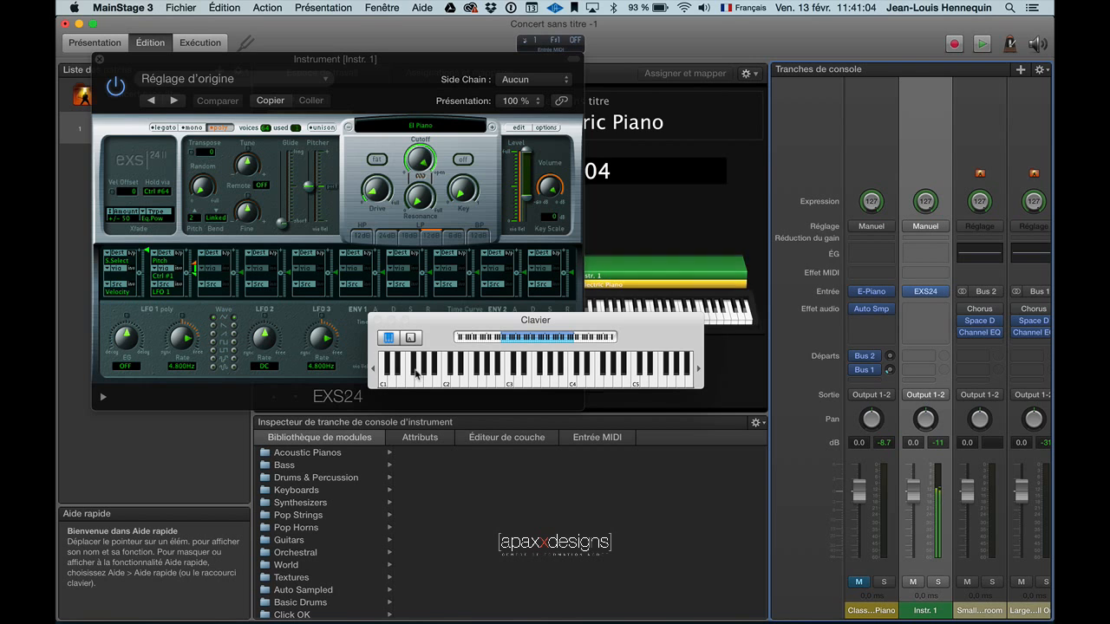
{"action": "left_click", "coordinate": [438, 383]}
{"action": "left_click", "coordinate": [446, 384]}
{"action": "left_click", "coordinate": [450, 374]}
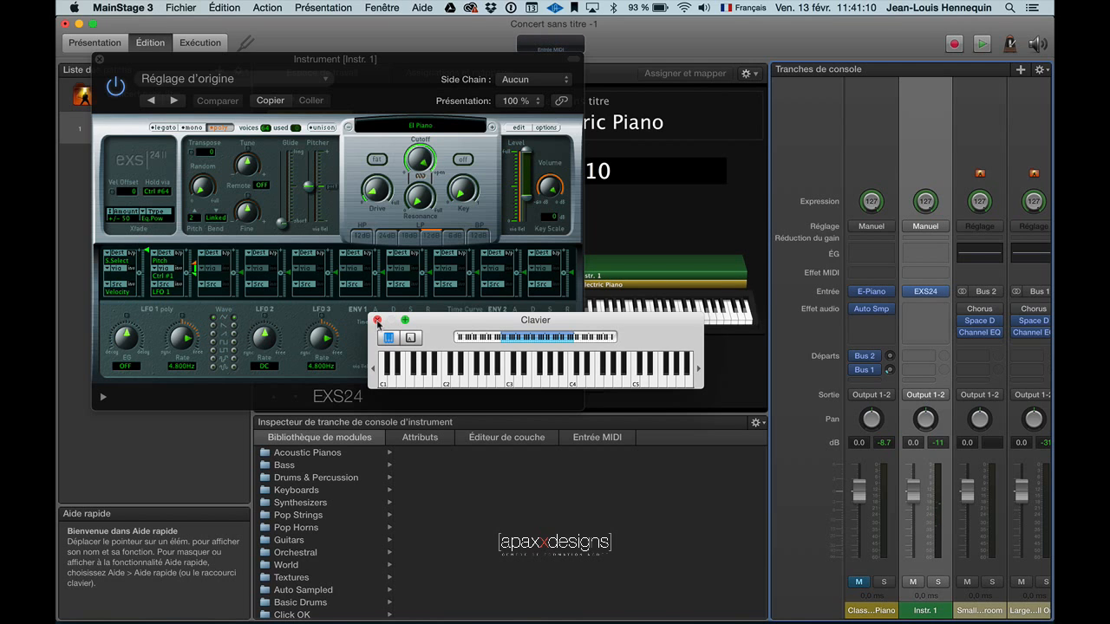
{"action": "left_click", "coordinate": [378, 321]}
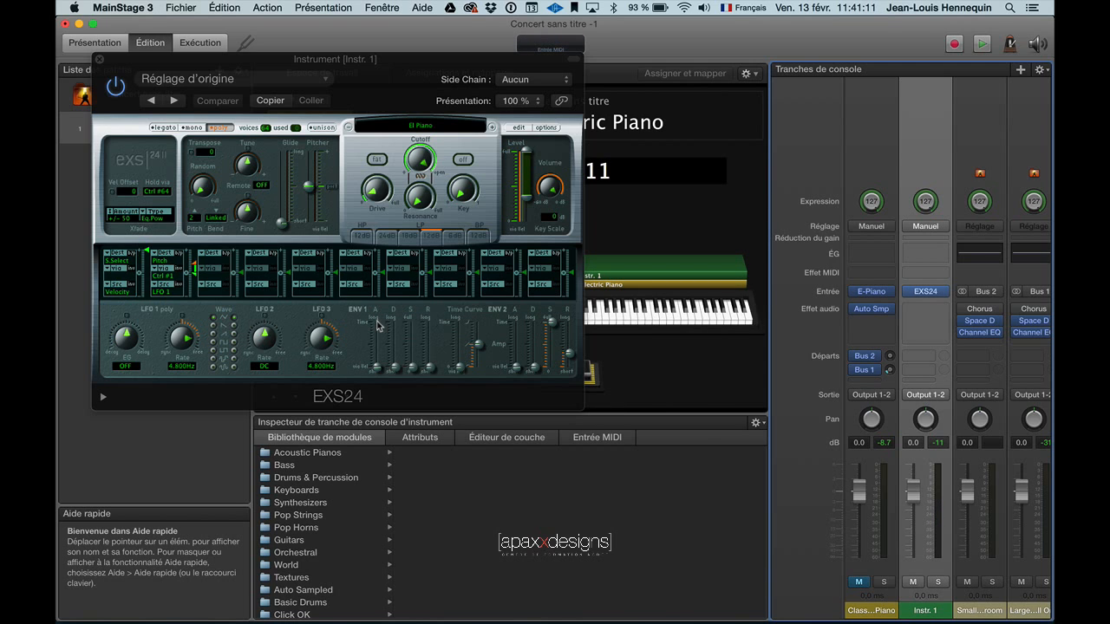